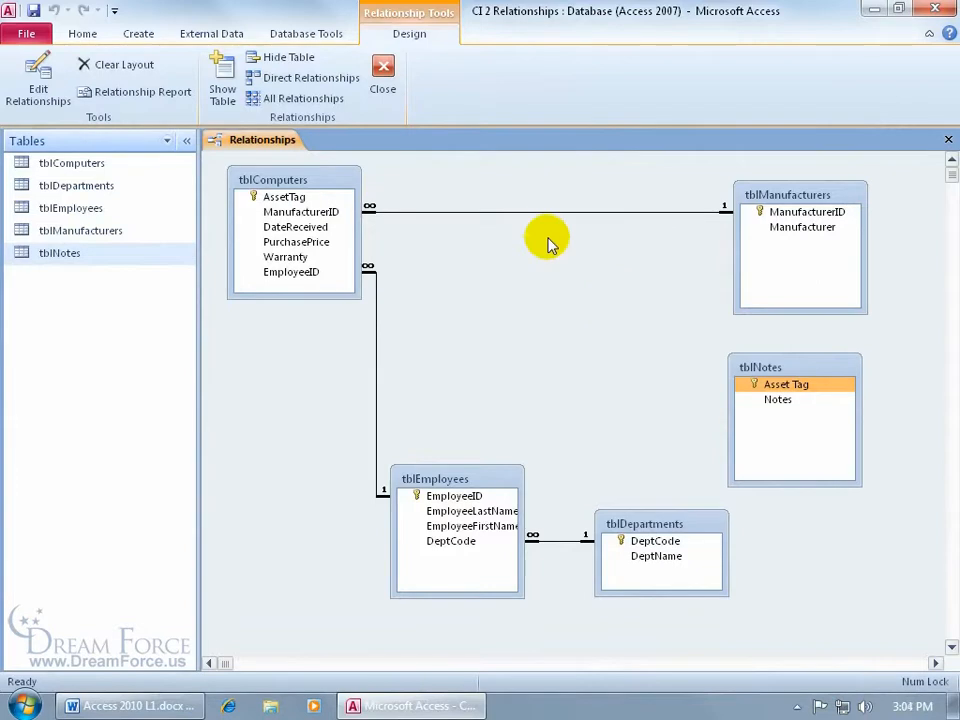
Step: Open the tblComputers–tblManufacturers relationship for editing, review its linked fields and integrity options, and leave without changes
click(543, 213)
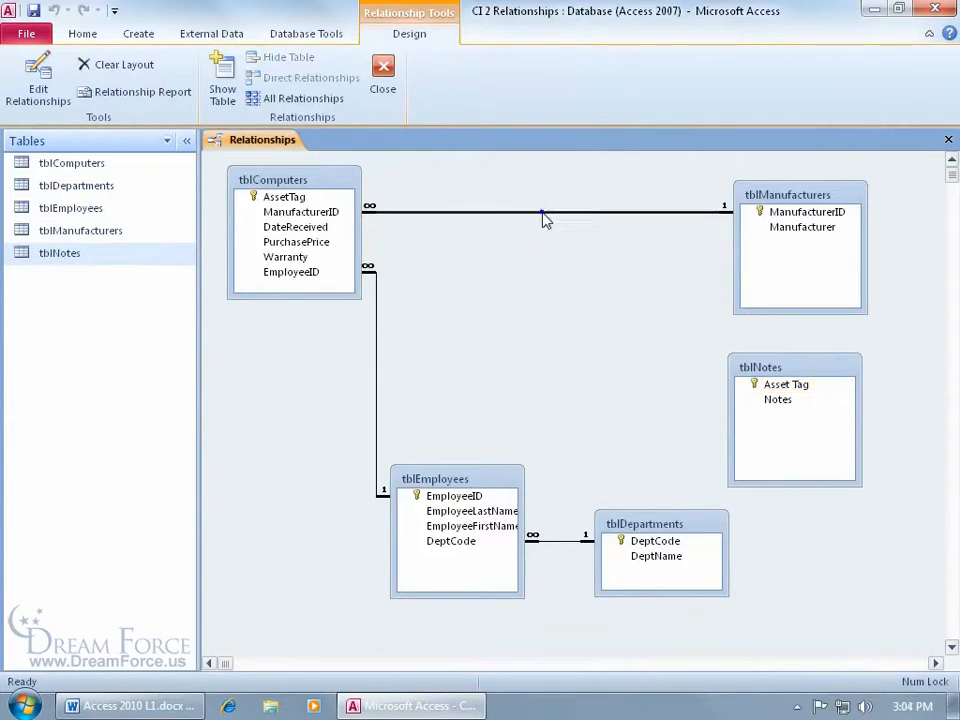
right_click(543, 215)
click(566, 225)
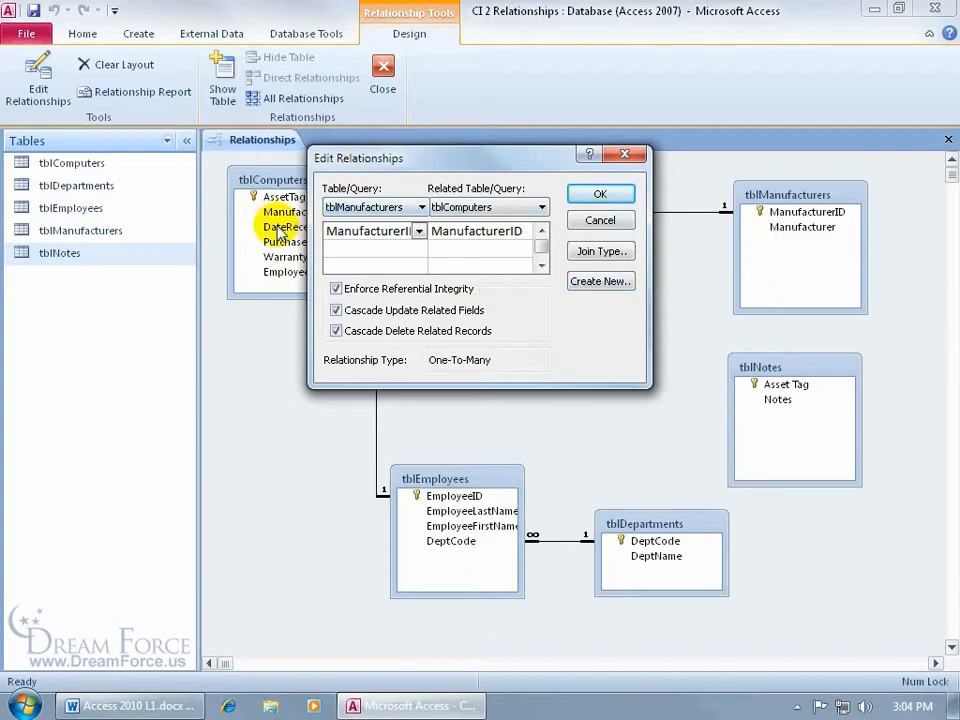
drag(482, 163, 554, 297)
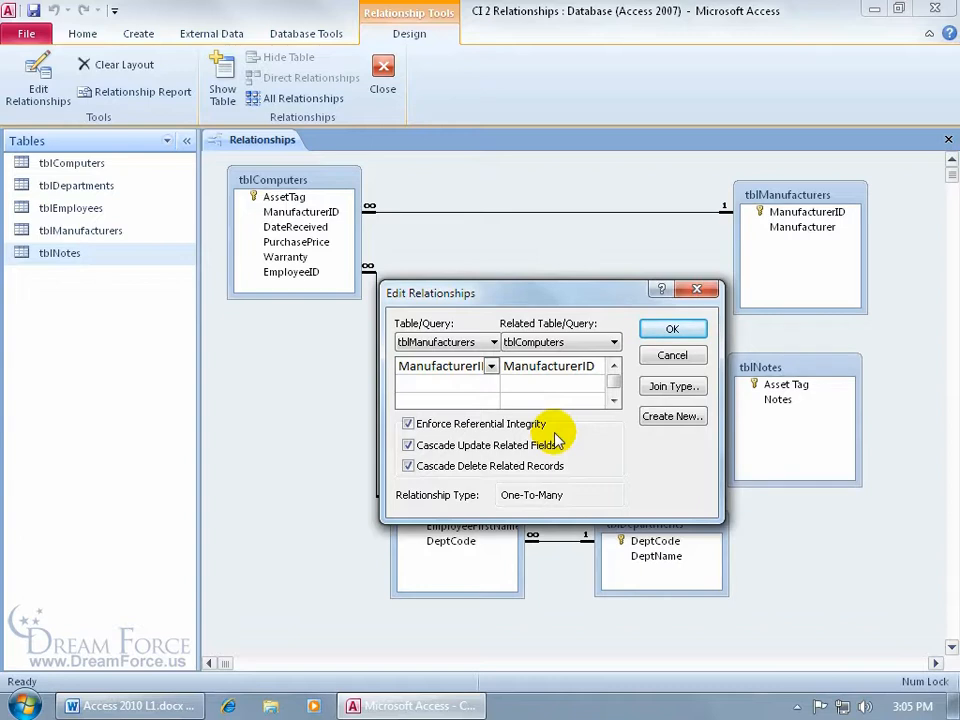
click(668, 356)
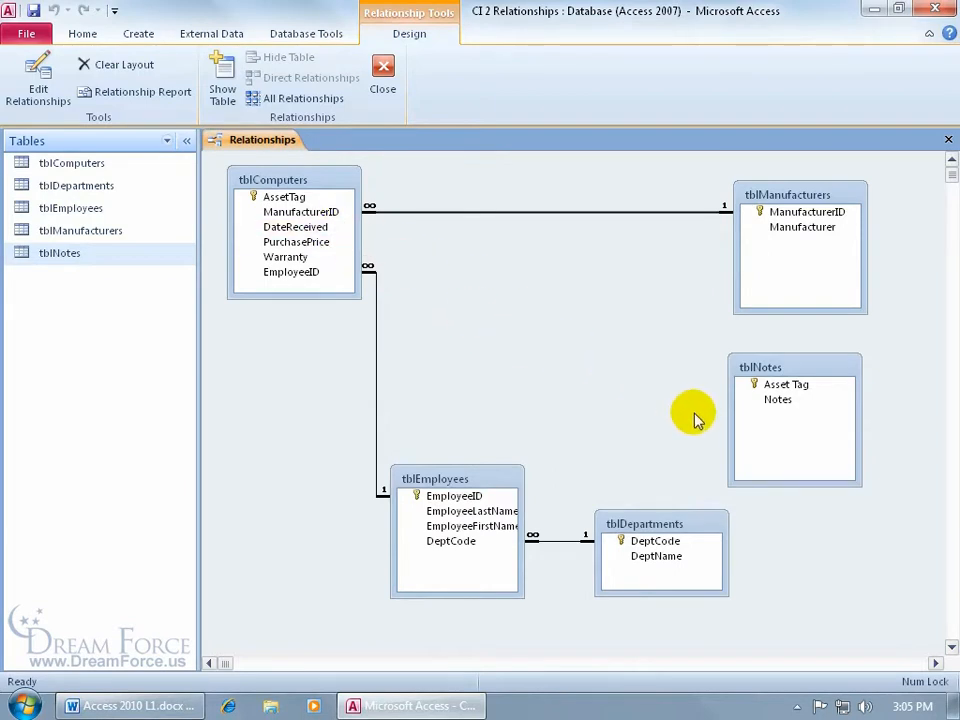
Step: Move tblNotes next to tblComputers in the relationship layout, and view the datasheets of tblComputers and tblNotes
drag(801, 369, 510, 274)
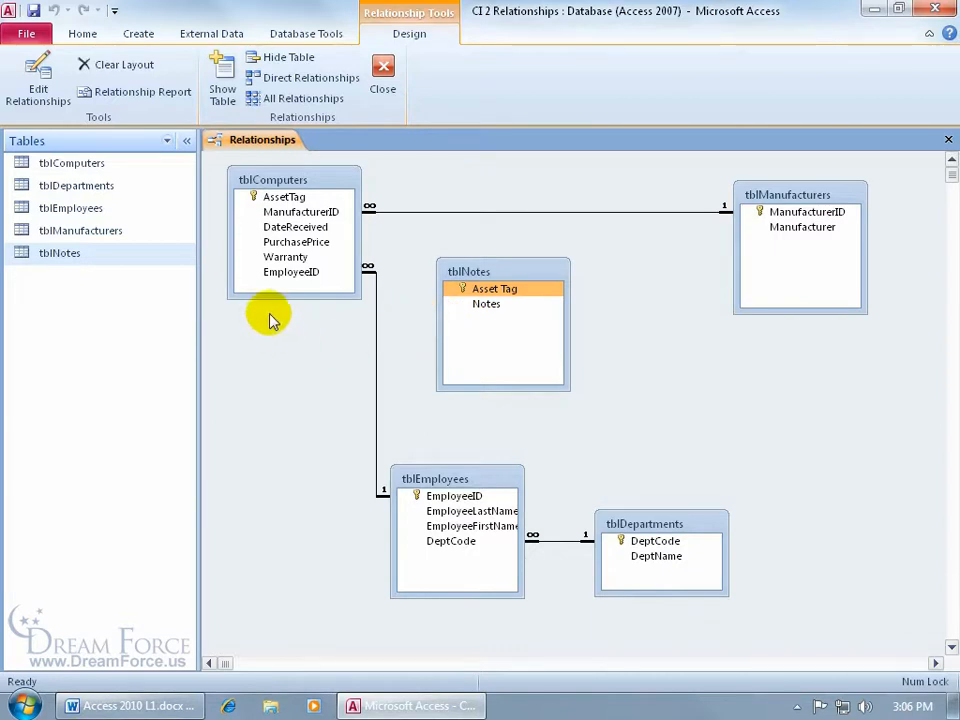
double_click(89, 165)
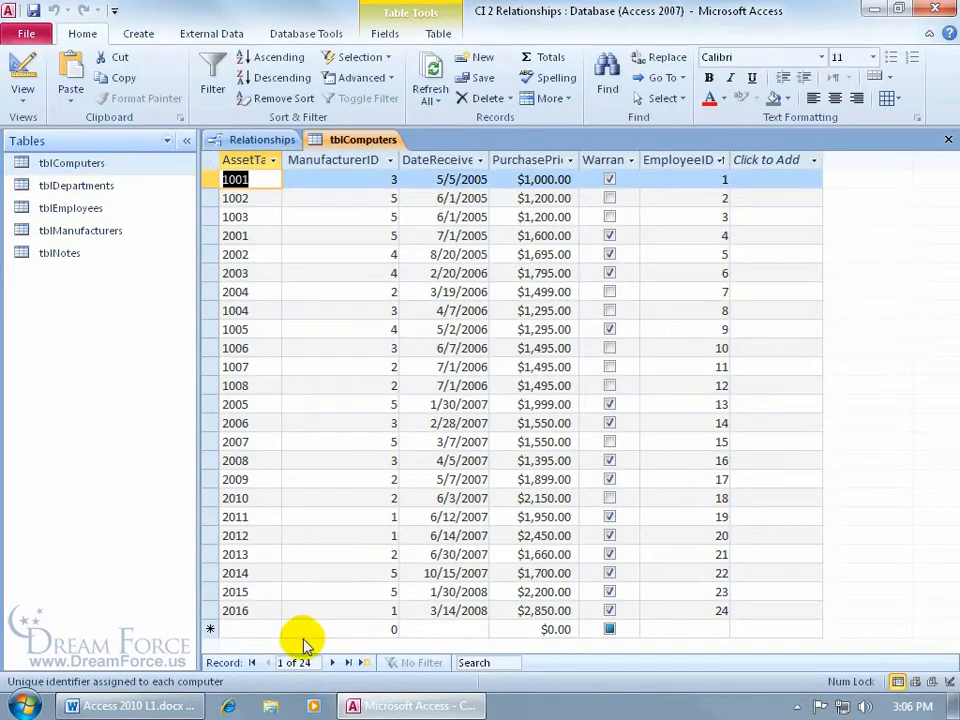
click(948, 139)
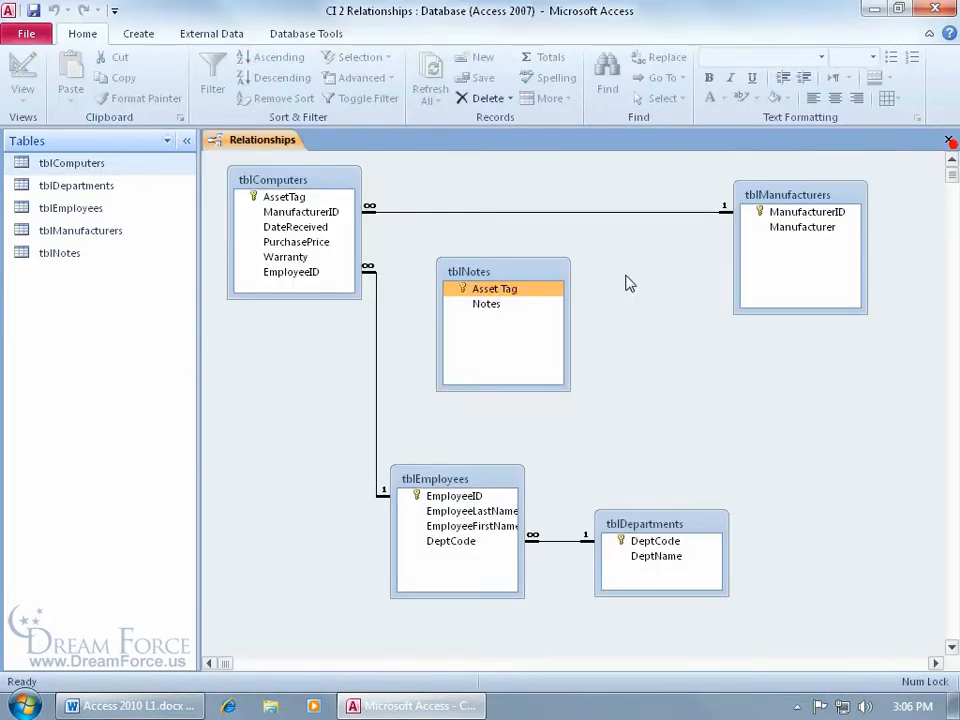
double_click(66, 257)
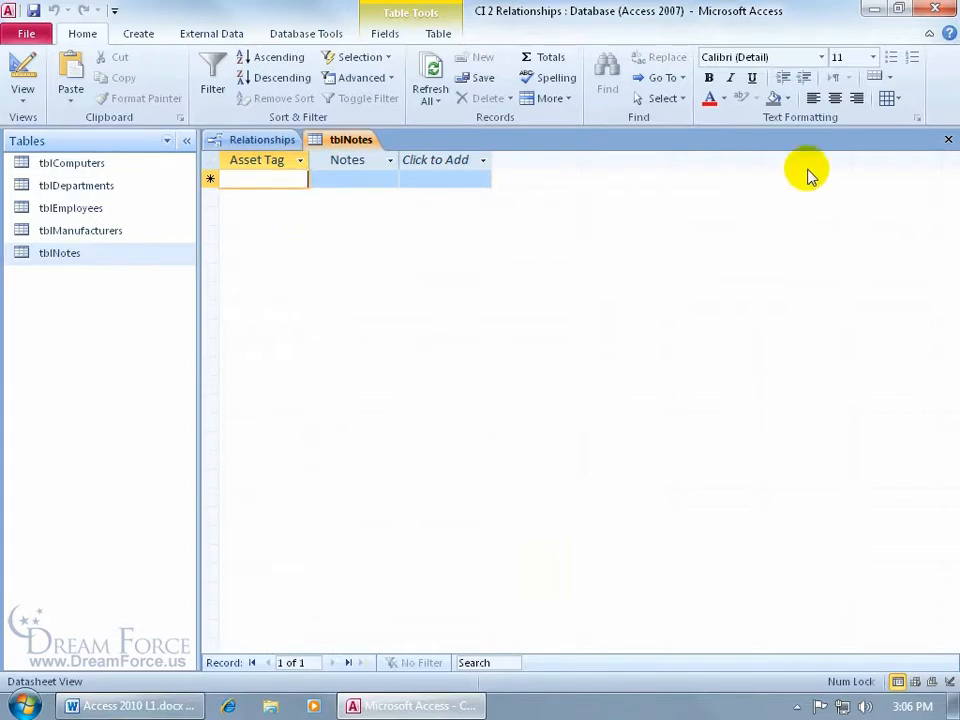
click(948, 139)
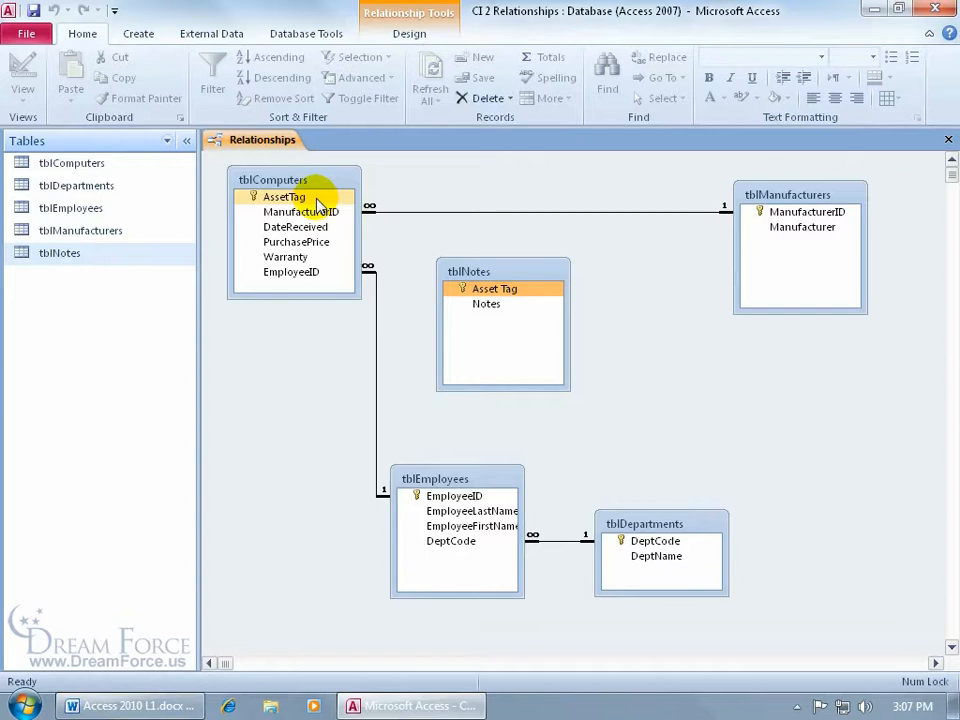
Step: Start a new relationship linking AssetTag in tblComputers to Asset Tag in tblNotes, keeping both tables in view
drag(310, 199, 456, 303)
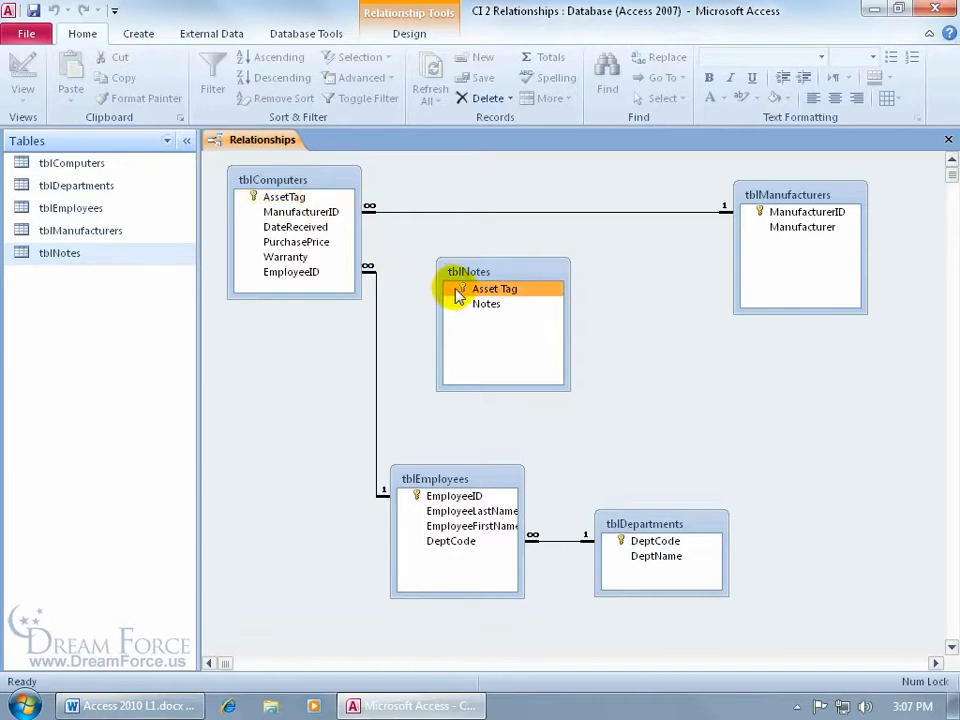
drag(289, 192, 480, 291)
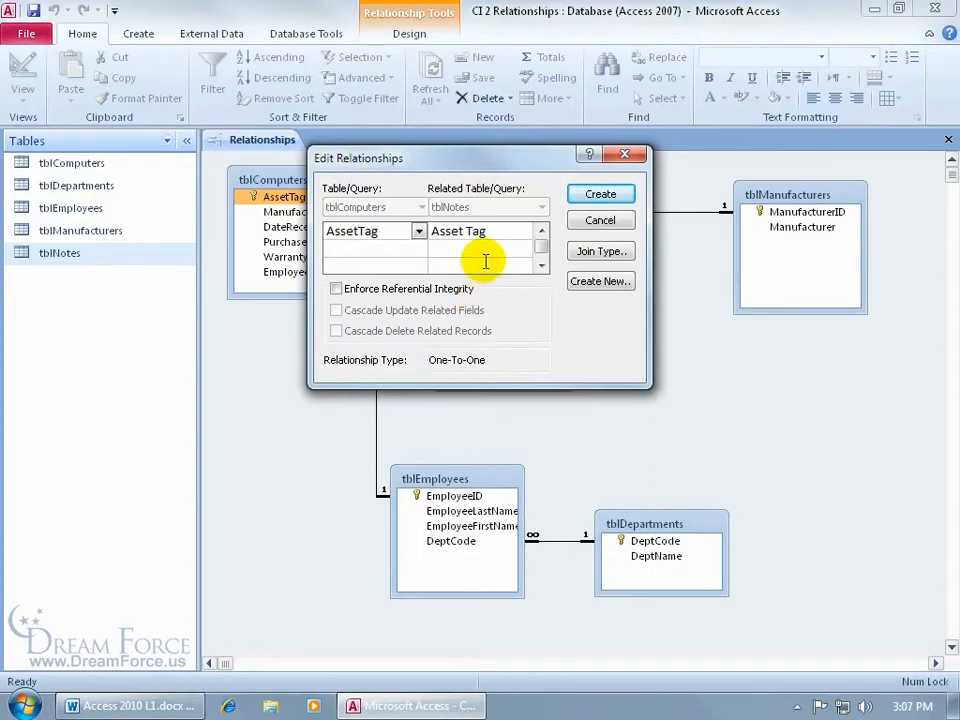
drag(487, 205, 520, 401)
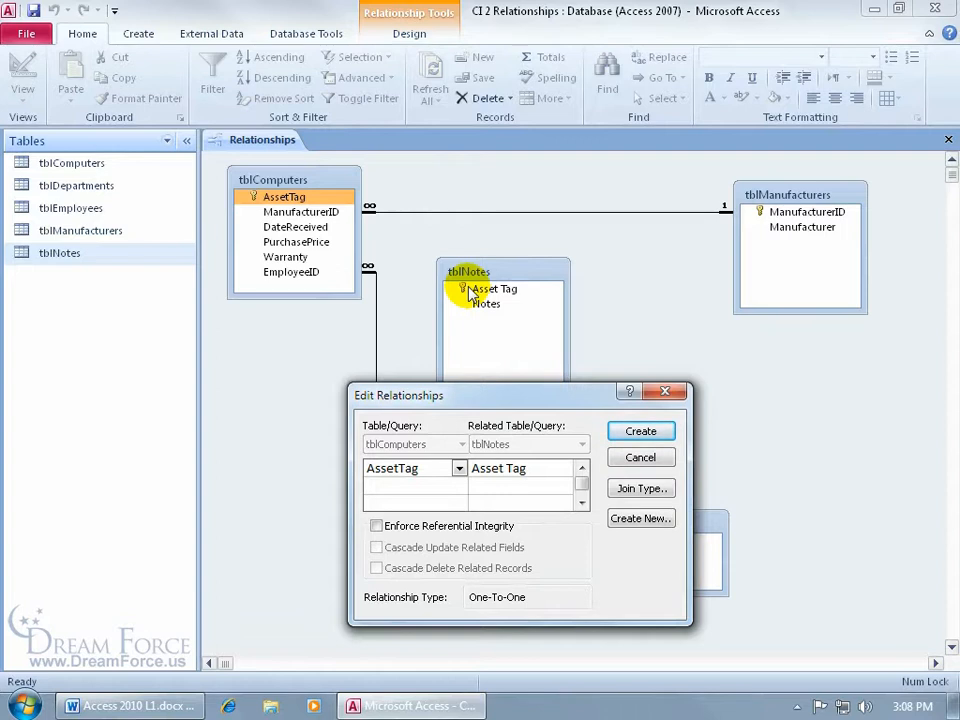
Step: Try to create the relationship with Enforce Referential Integrity, Cascade Update Related Fields and Cascade Delete Related Records enabled
click(427, 525)
click(428, 548)
click(428, 569)
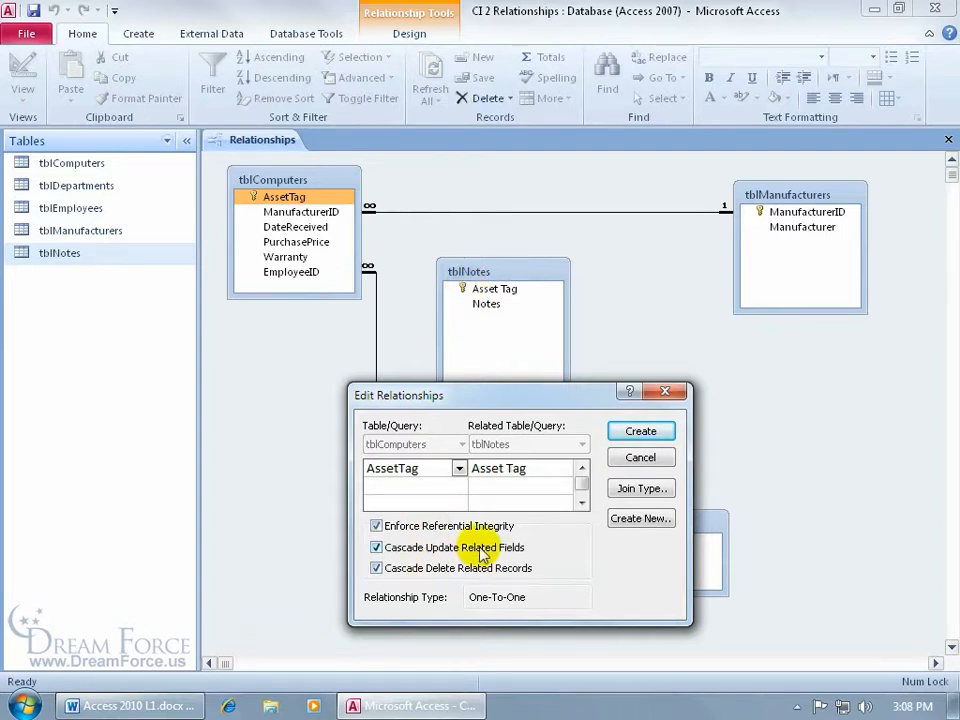
click(641, 430)
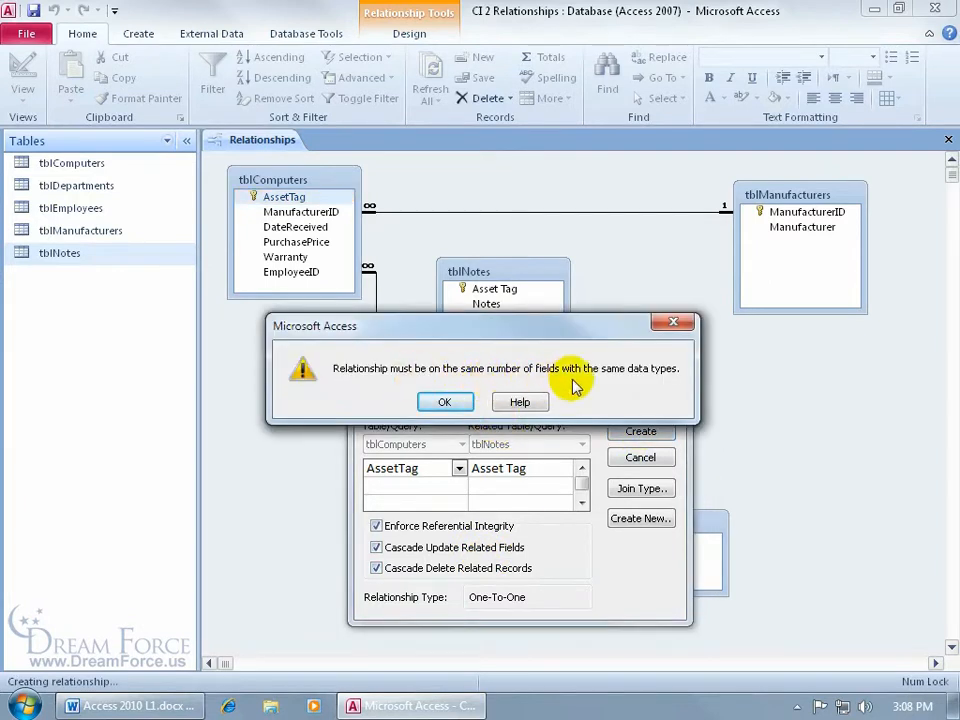
click(446, 401)
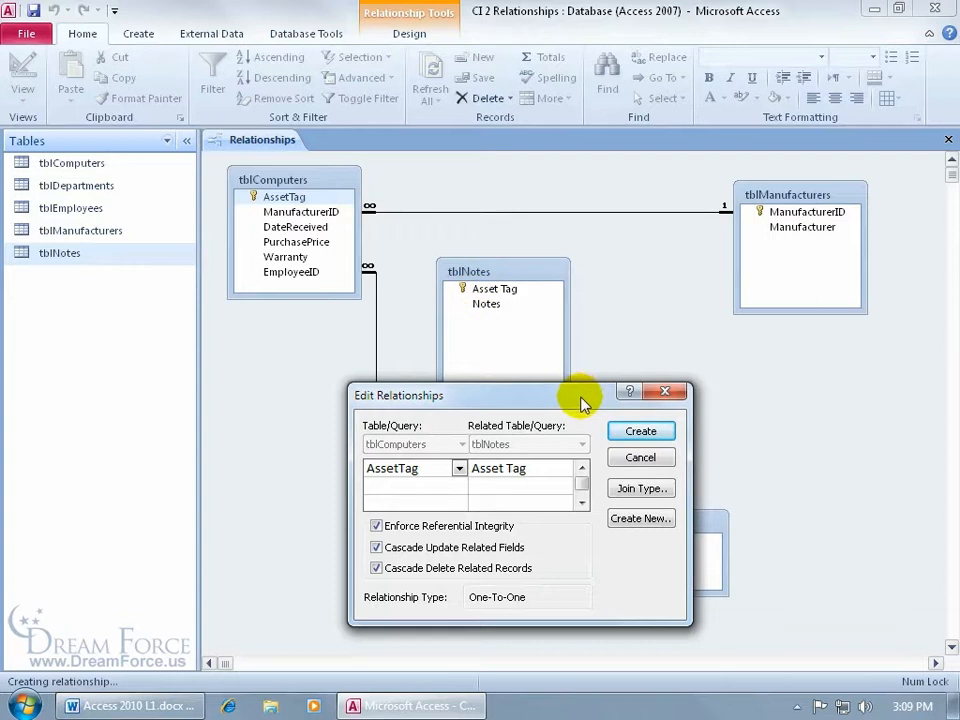
Step: Turn off Enforce Referential Integrity and create the one-to-one relationship between tblComputers and tblNotes
click(376, 525)
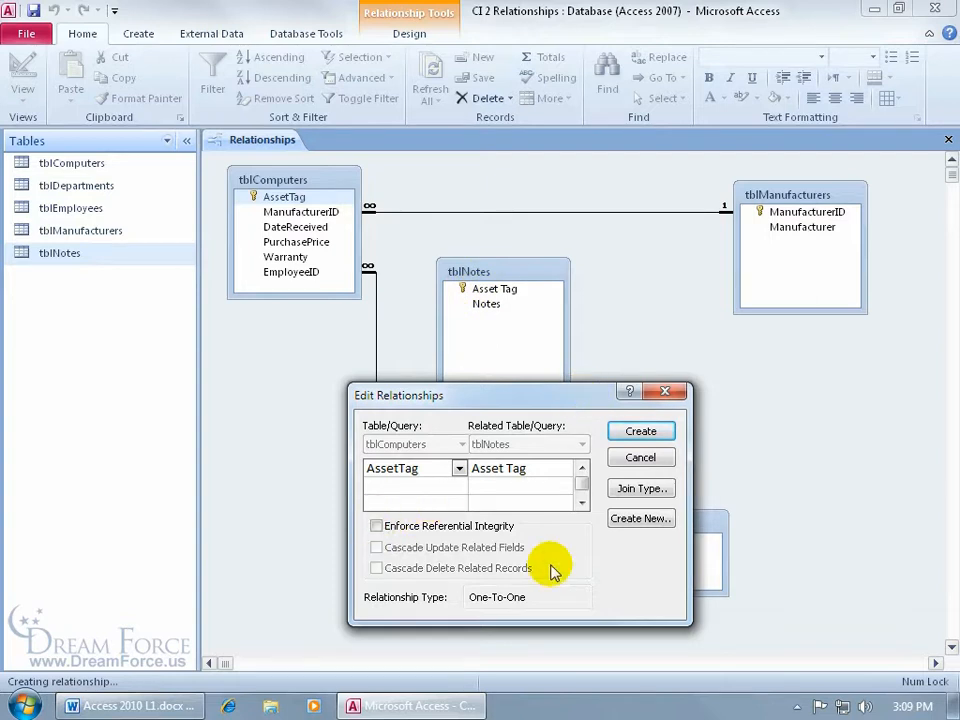
click(638, 432)
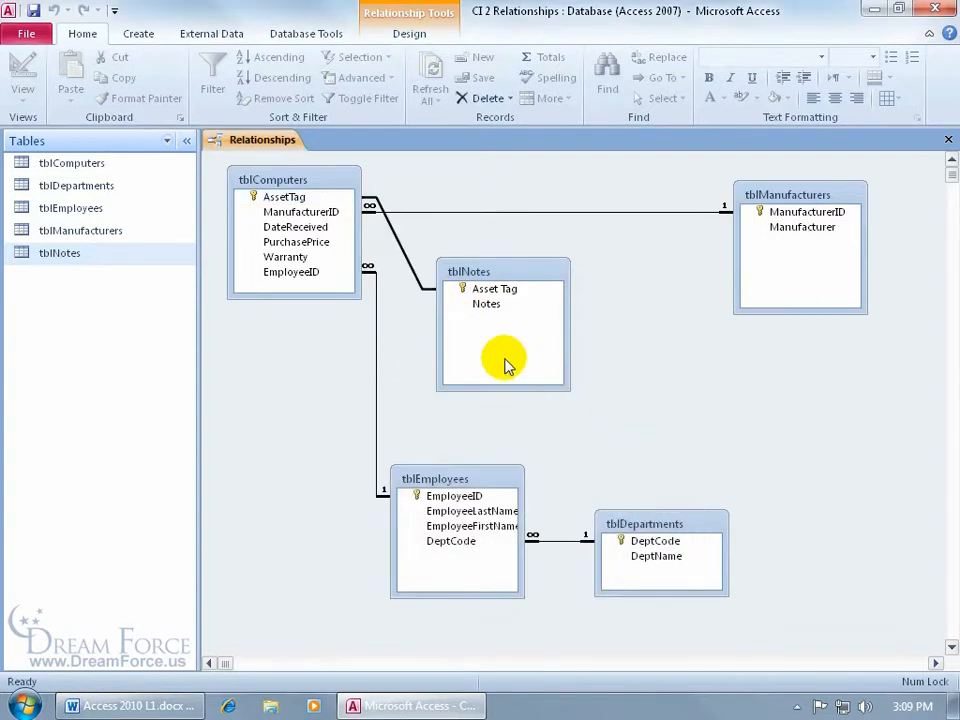
click(345, 245)
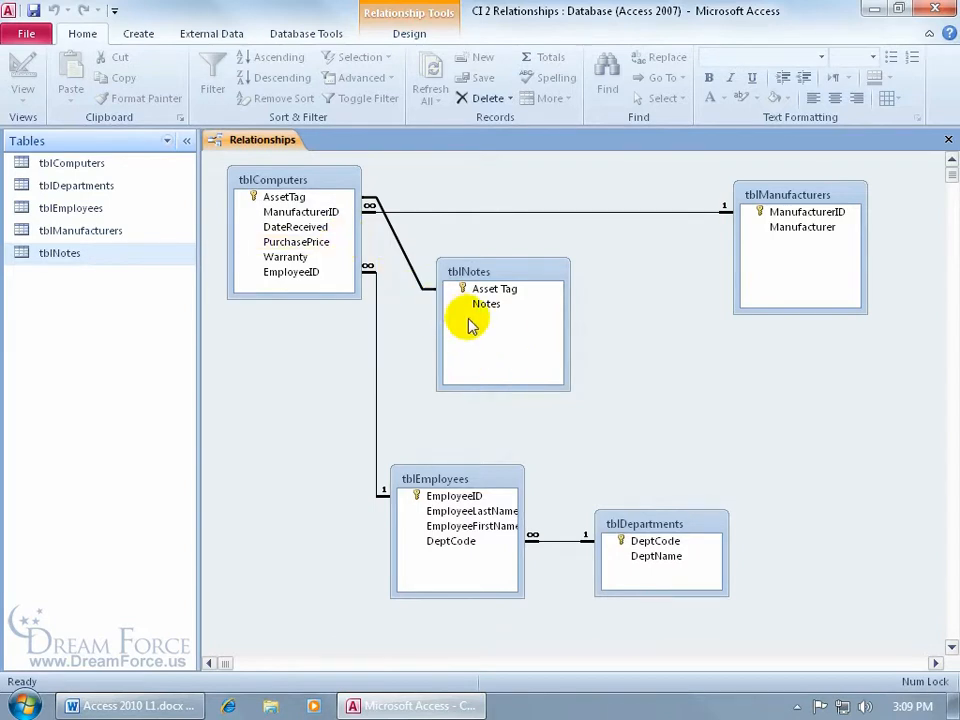
Step: Rearrange the layout so tblNotes sits level with tblComputers on the far side and tblManufacturers sits above tblEmployees
drag(490, 272, 574, 289)
drag(803, 194, 797, 353)
drag(606, 286, 706, 183)
drag(788, 354, 533, 338)
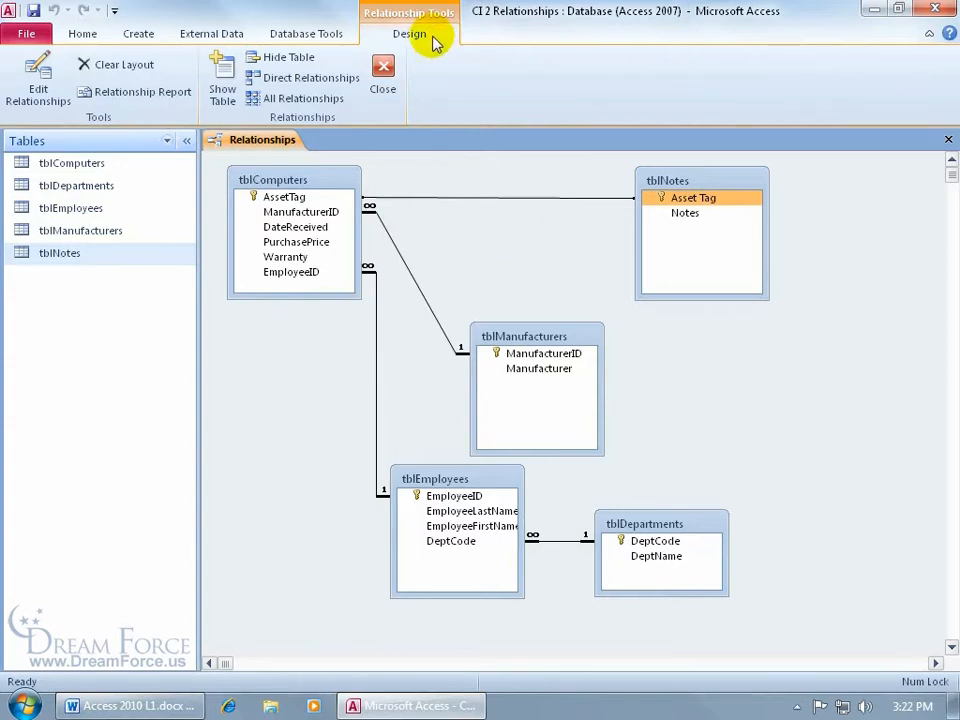
Step: Generate a relationship report, review its print preview, and close it without saving
click(135, 93)
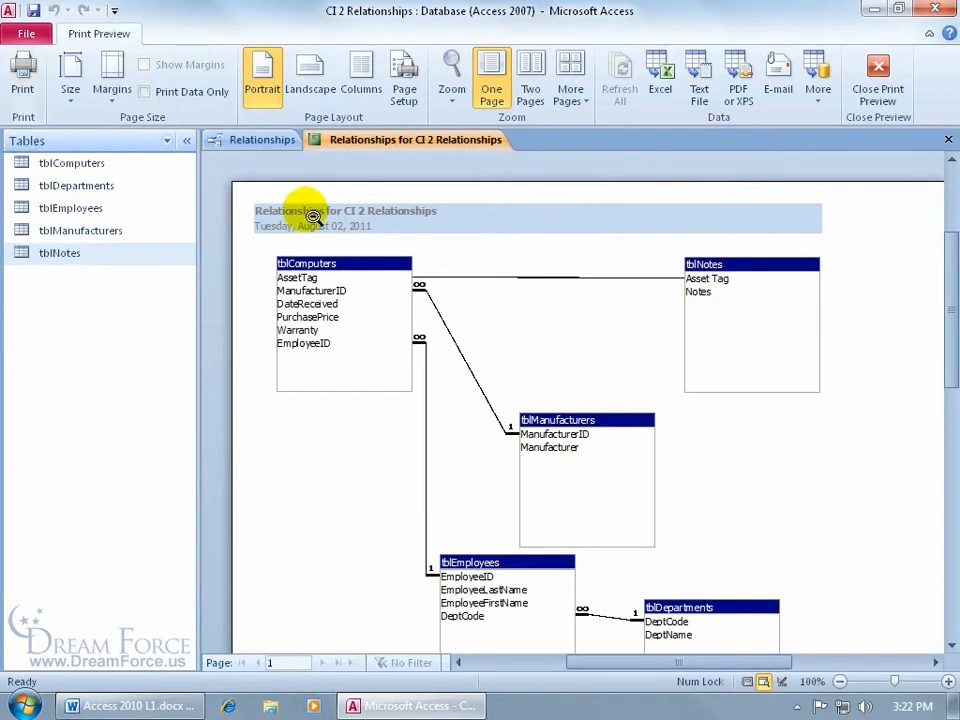
right_click(400, 147)
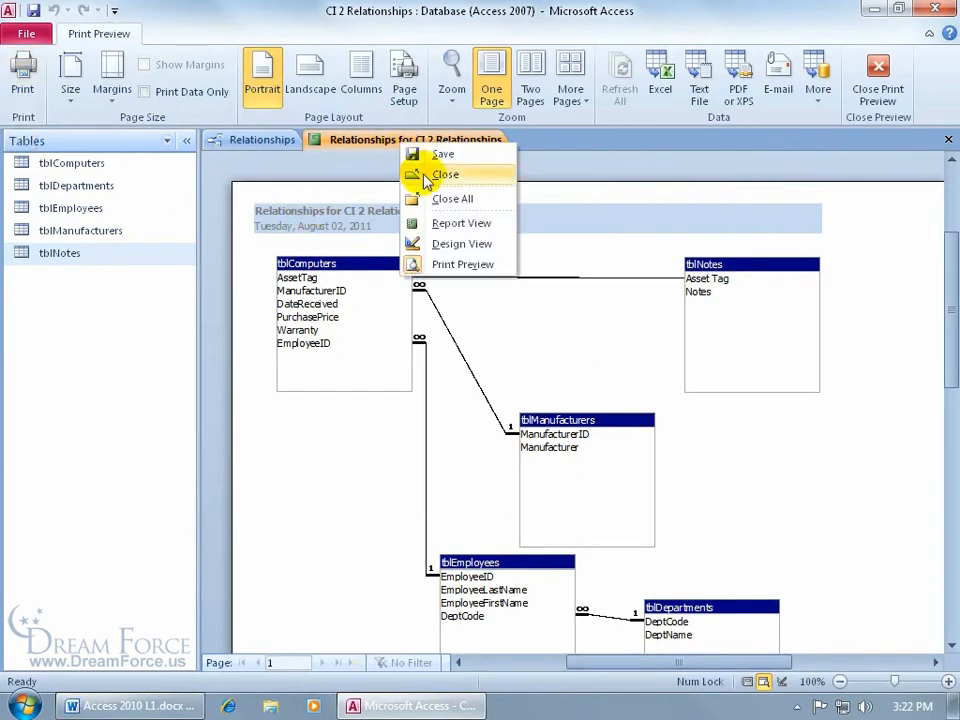
click(425, 178)
click(482, 401)
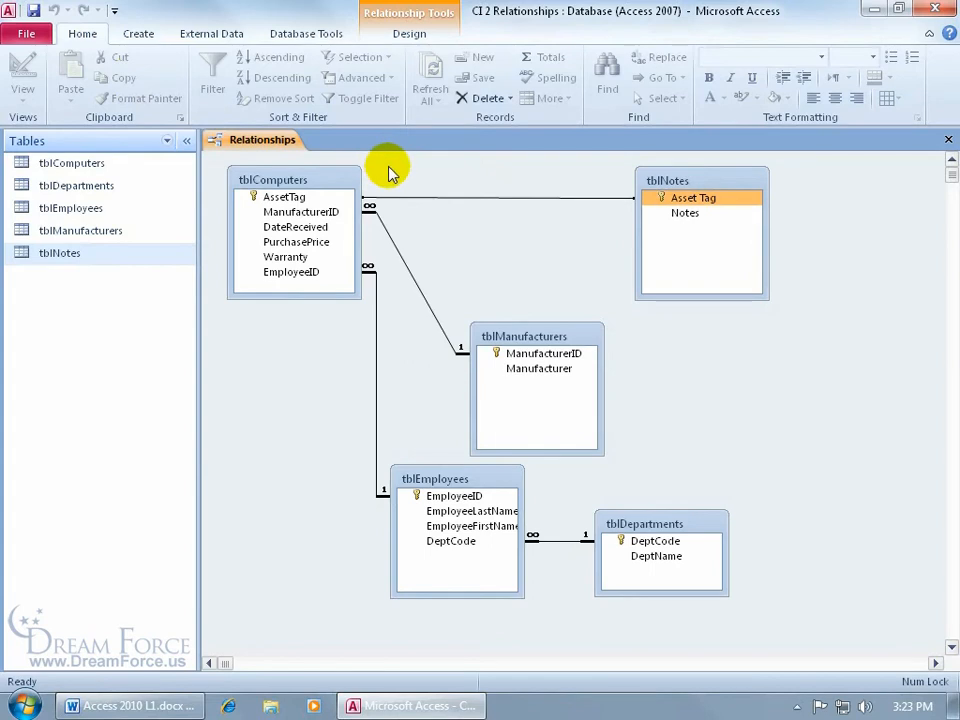
Step: Move tblManufacturers farther from tblComputers, just above tblDepartments, and bring tblNotes closer to tblComputers
click(409, 36)
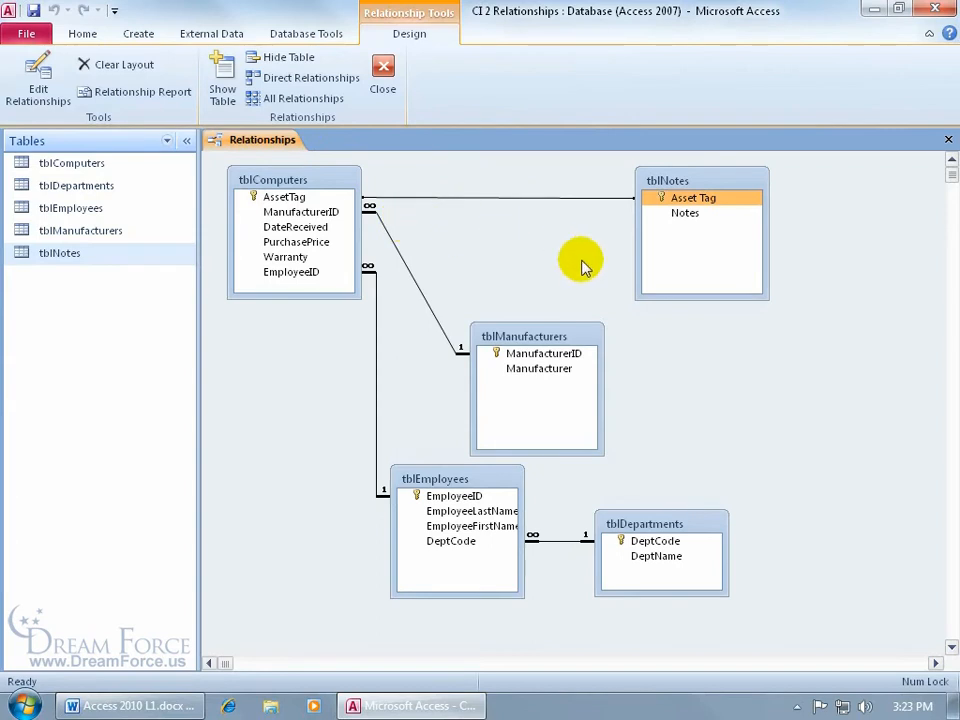
drag(546, 334, 648, 358)
drag(713, 184, 603, 191)
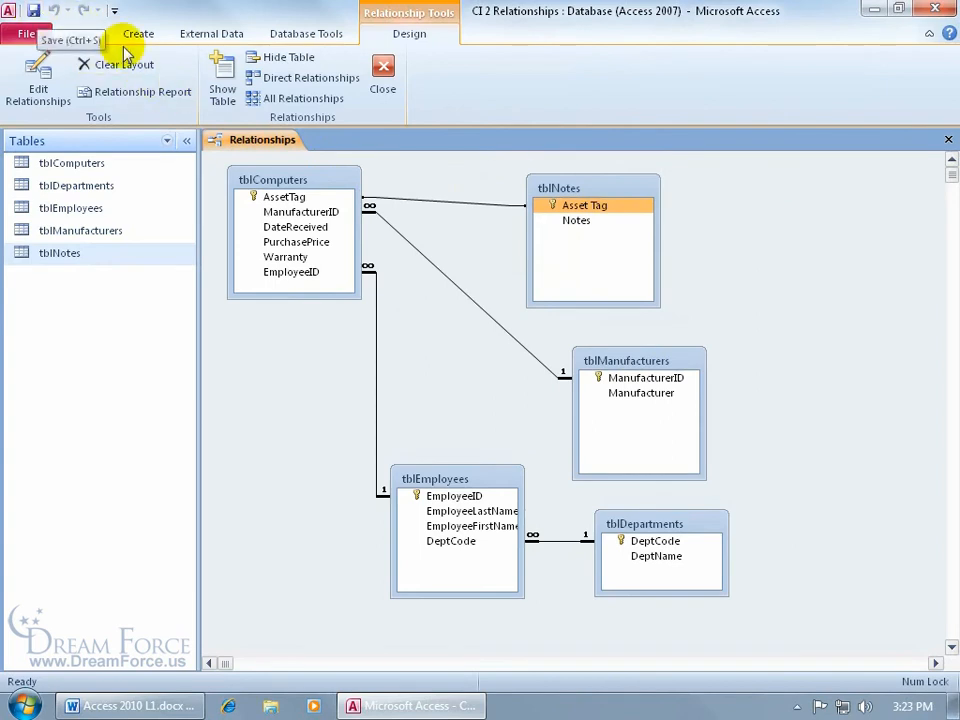
Step: Close the Relationships window, saving its layout changes, and reopen it to check the saved arrangement
click(947, 139)
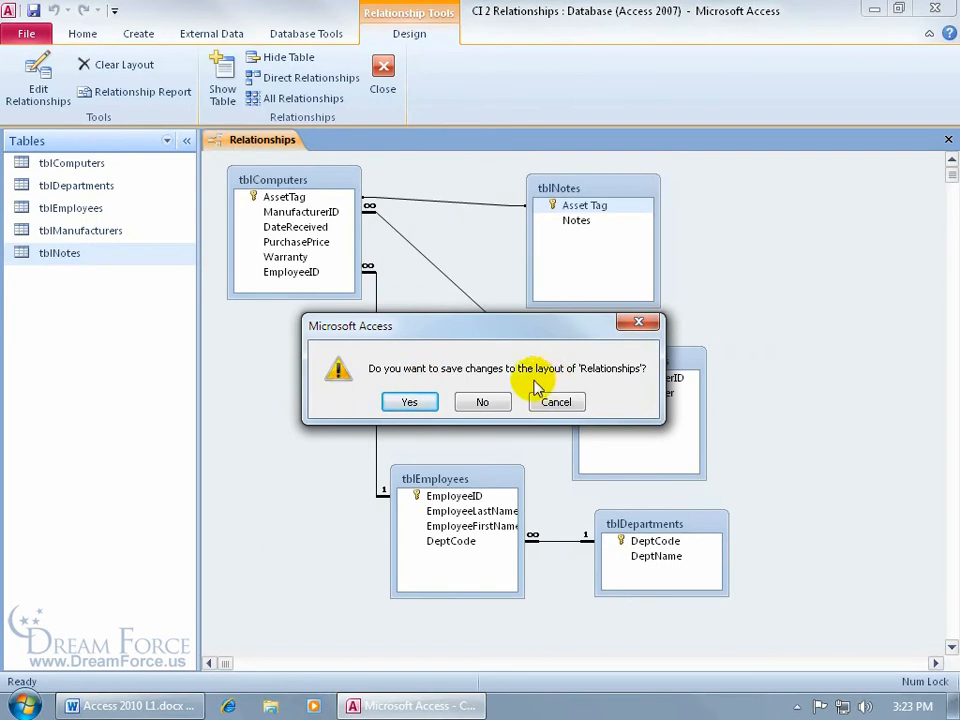
click(411, 403)
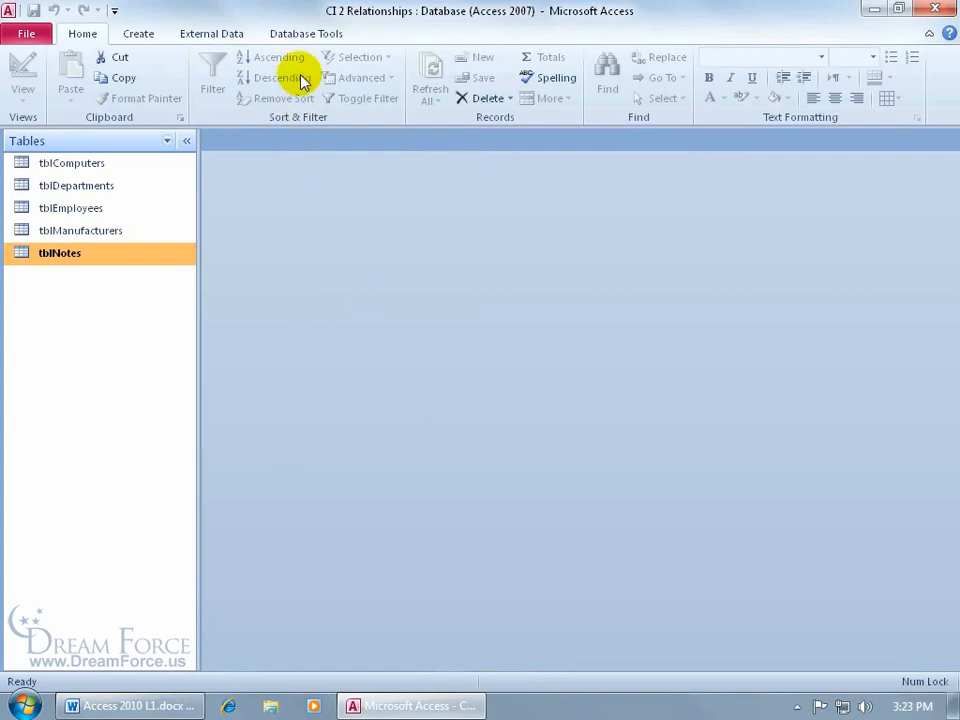
click(297, 38)
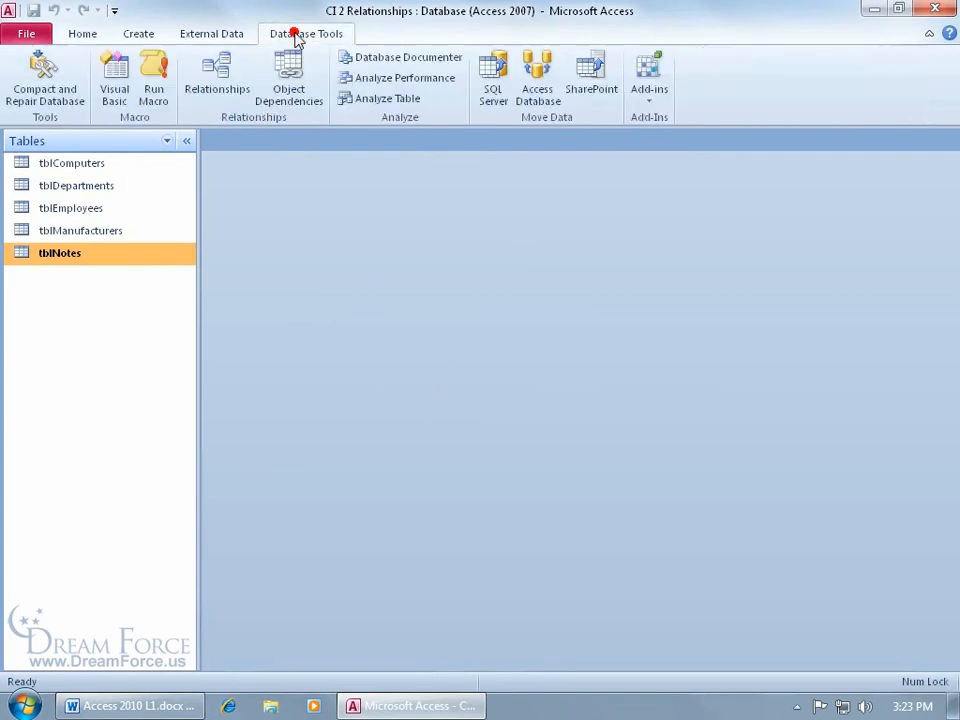
click(229, 89)
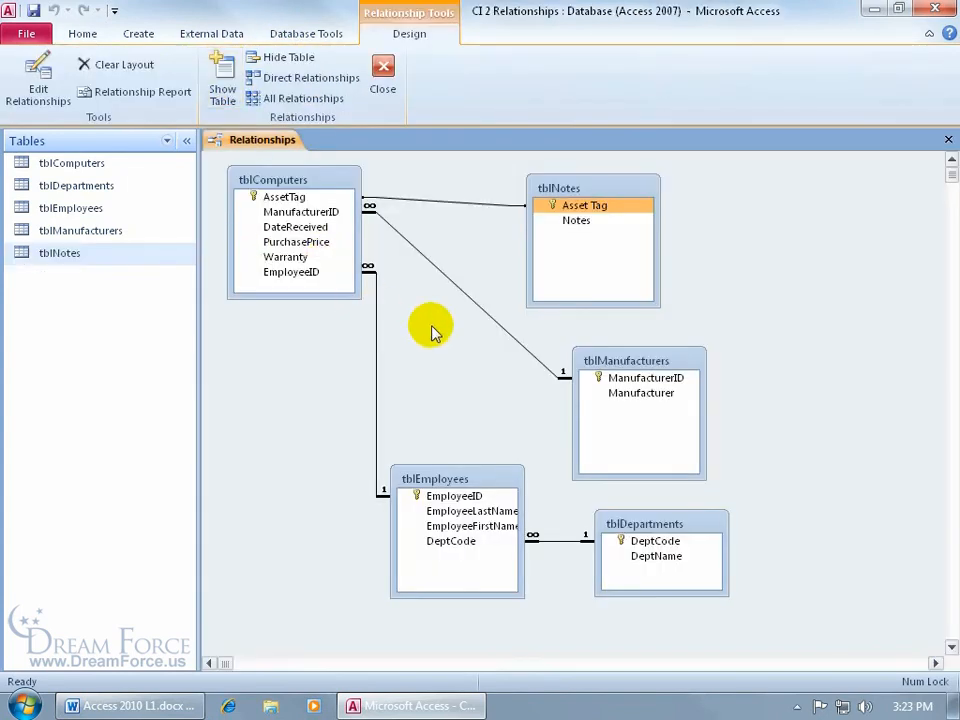